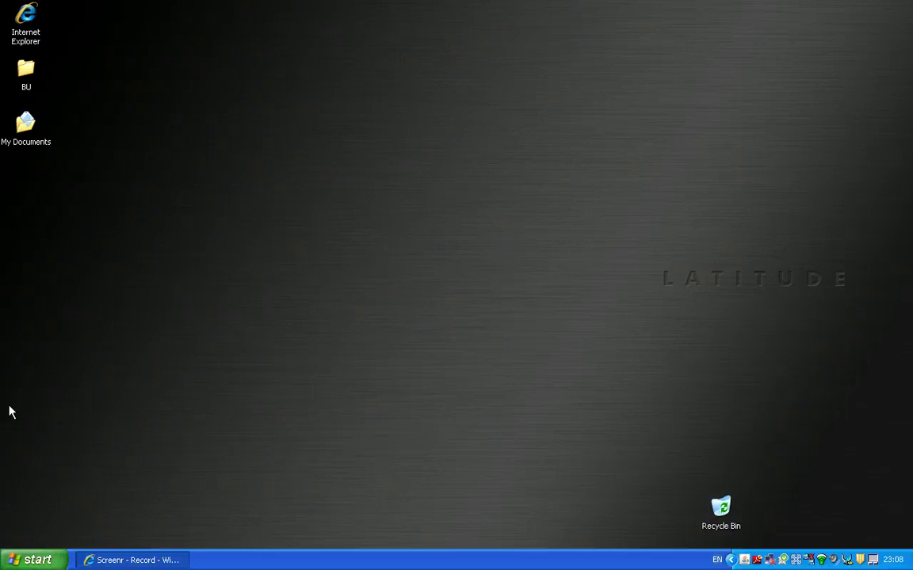
# Open Presentation1.pptx from the My Documents folder in PowerPoint
pyautogui.doubleClick(31, 137)
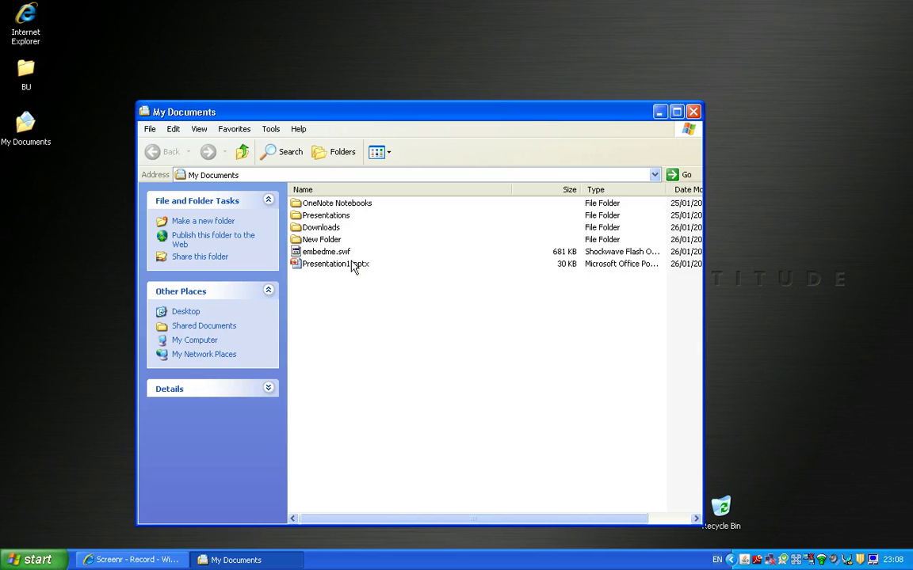
pyautogui.moveTo(326, 252)
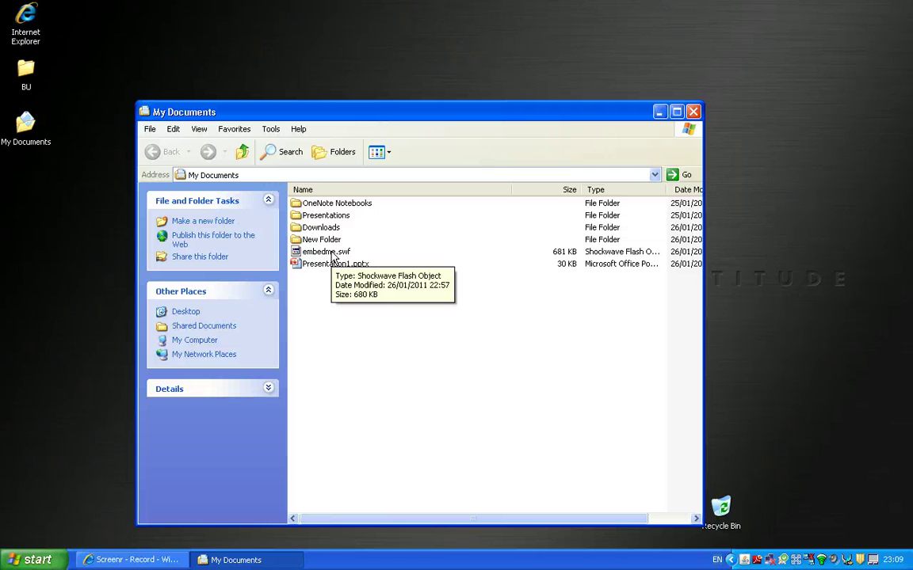
pyautogui.doubleClick(332, 264)
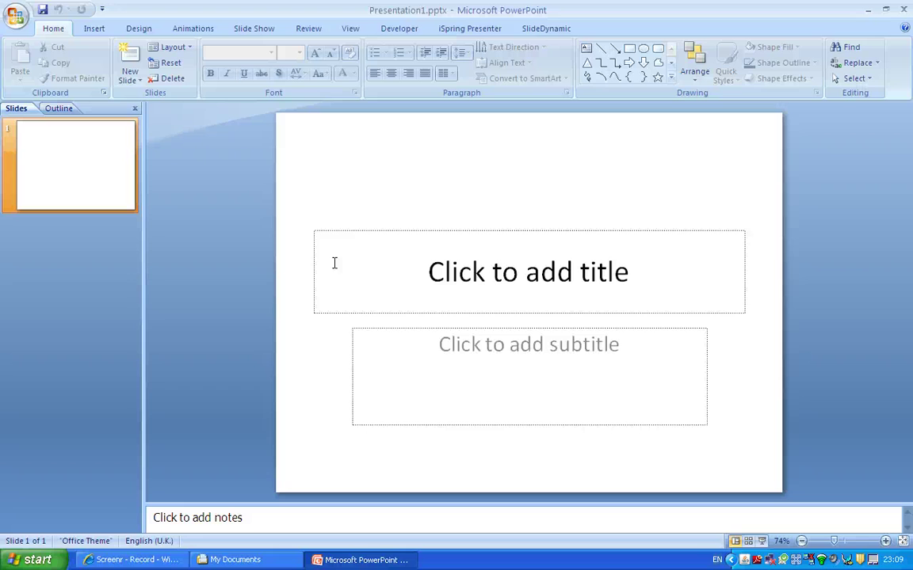
# Choose Shockwave Flash Object from the Developer tab's More Controls list
pyautogui.click(404, 30)
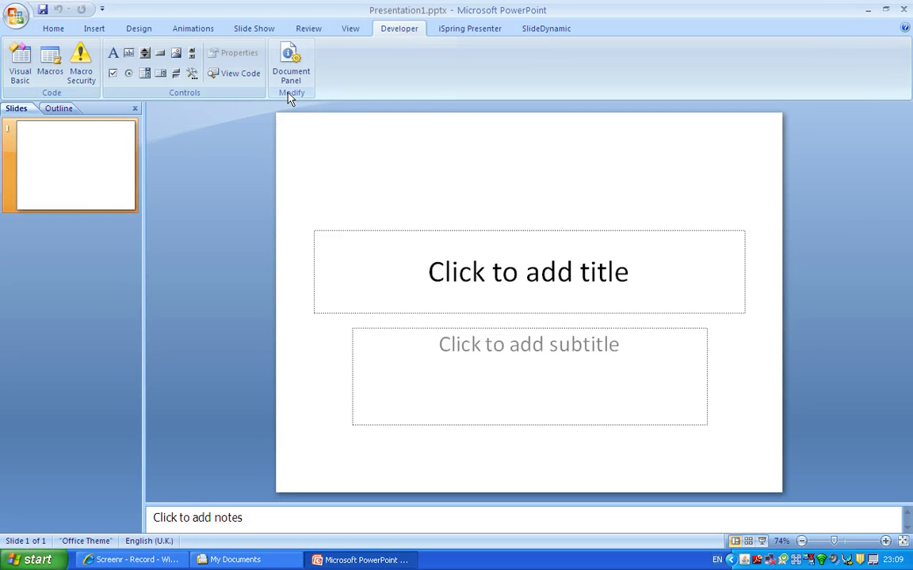
pyautogui.click(192, 73)
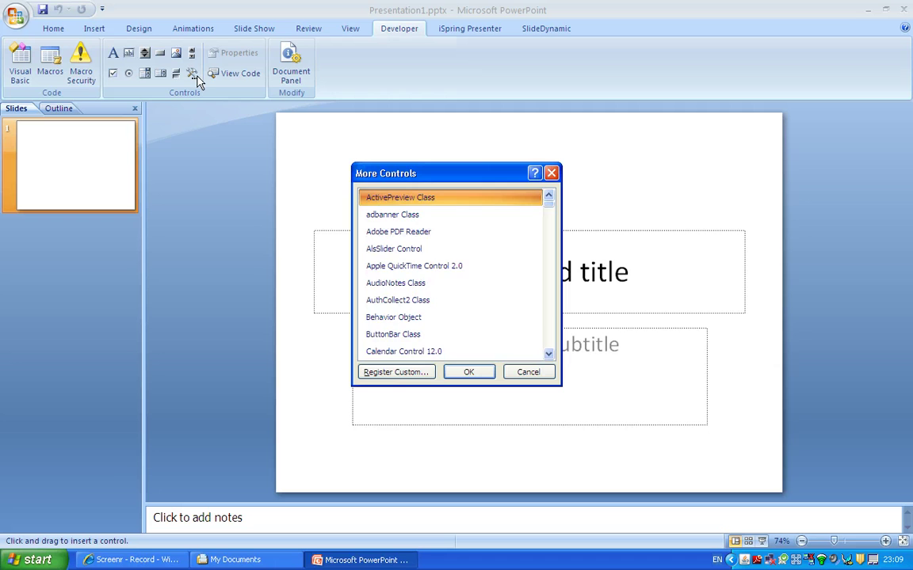
pyautogui.press('s')
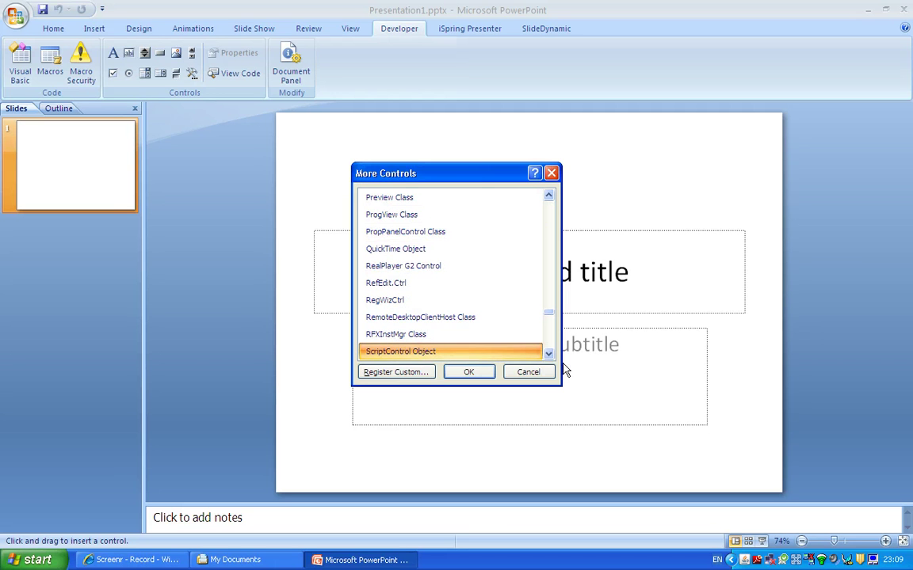
pyautogui.click(549, 354)
pyautogui.click(548, 354)
pyautogui.click(549, 354)
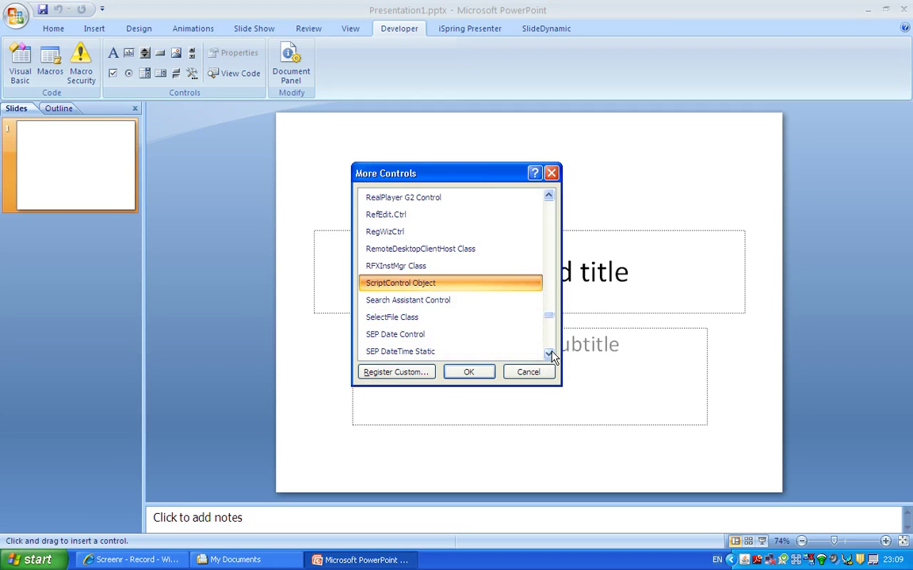
pyautogui.click(549, 354)
pyautogui.click(505, 336)
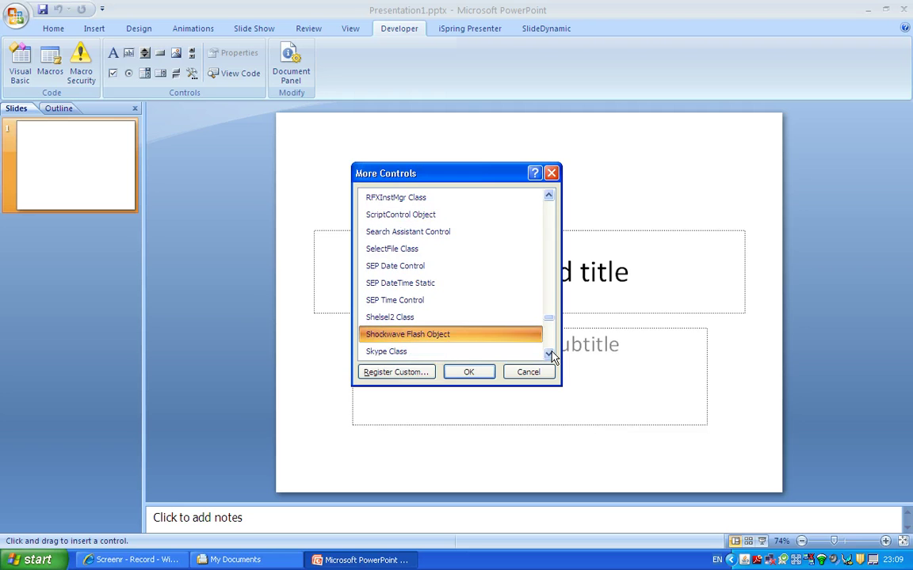
# Draw the Shockwave Flash control as a large rectangle across most of the slide
pyautogui.click(485, 371)
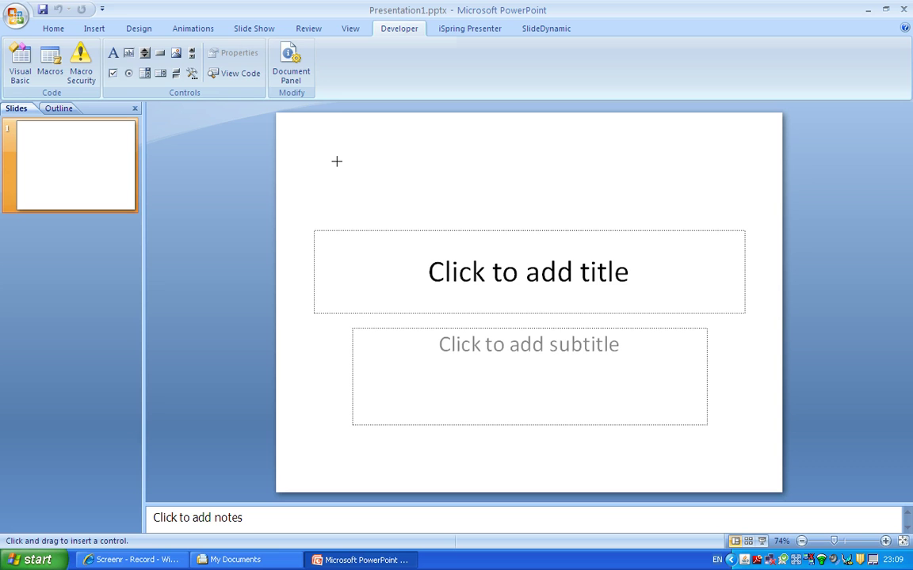
pyautogui.moveTo(337, 163)
pyautogui.mouseDown()
pyautogui.moveTo(736, 473)
pyautogui.moveTo(724, 446)
pyautogui.mouseUp()
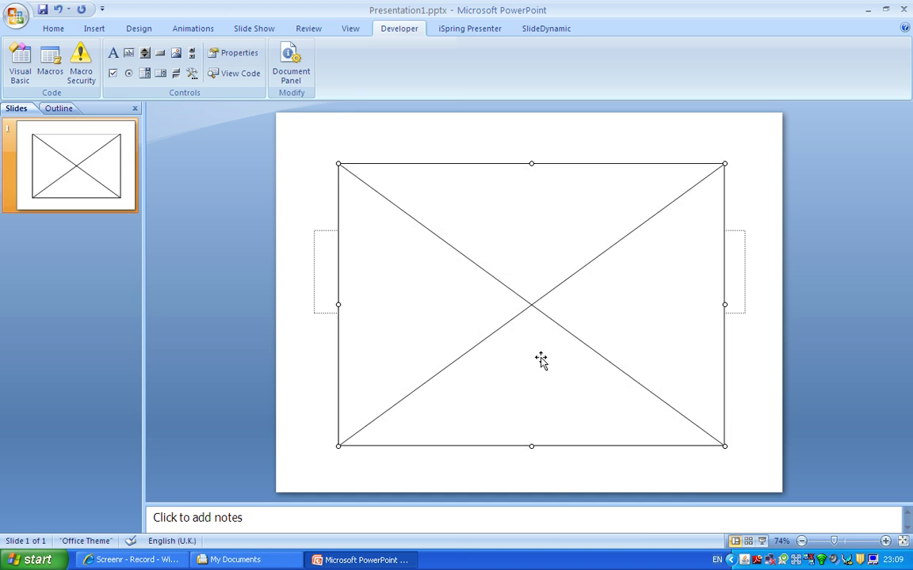
pyautogui.rightClick(538, 358)
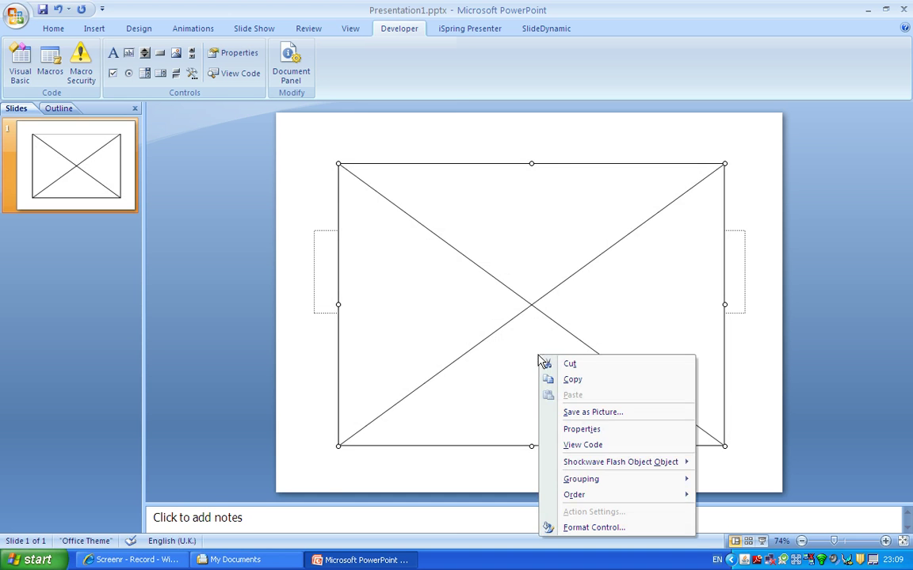
# Set the Flash control's Movie property to embedme.swf so the Revenues by State chart shows
pyautogui.click(581, 430)
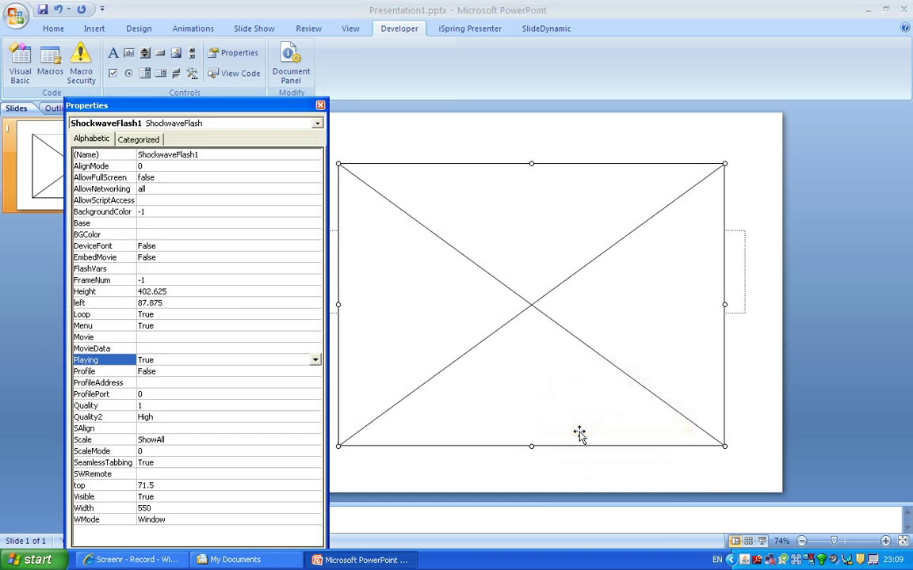
pyautogui.click(156, 337)
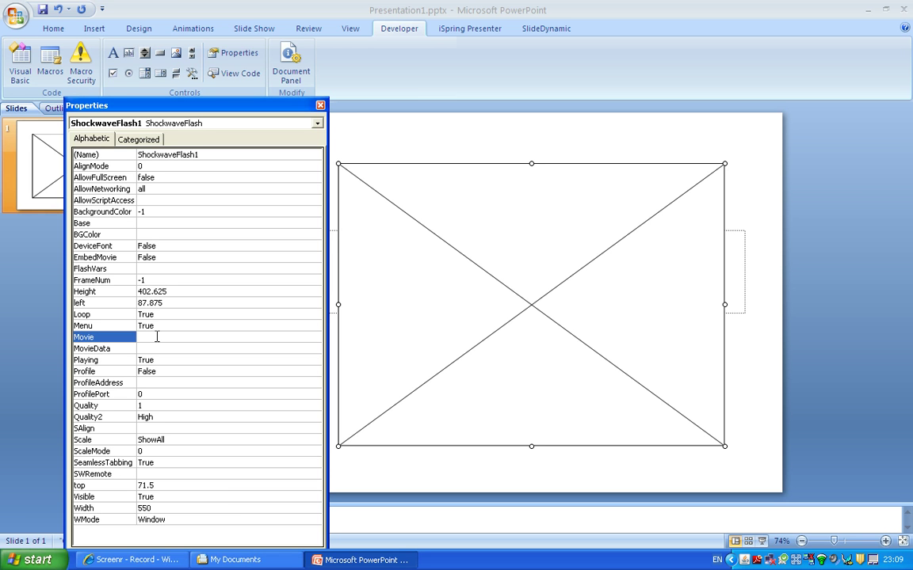
pyautogui.write('embed')
pyautogui.write('me.swf')
pyautogui.click(320, 106)
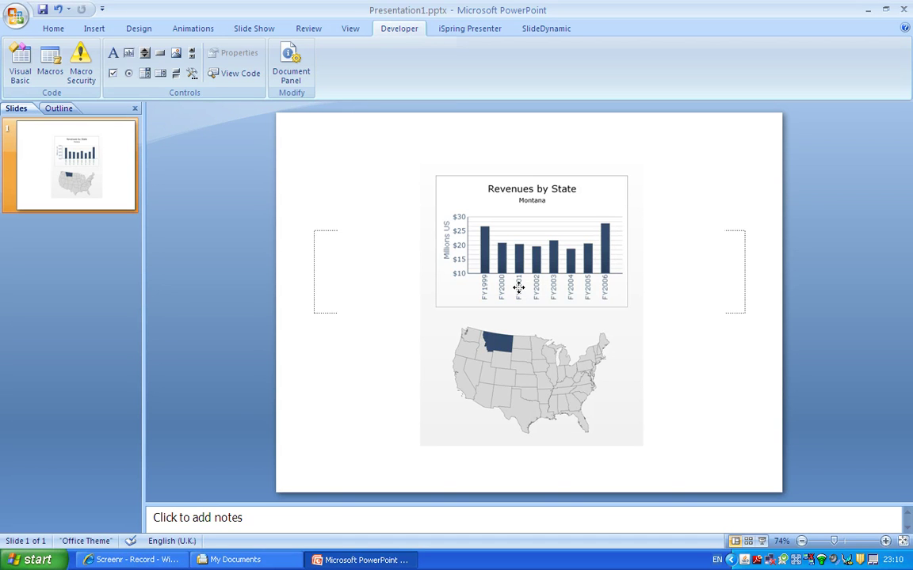
# Set the Flash object's EmbedMovie property to True
pyautogui.rightClick(519, 287)
pyautogui.click(562, 363)
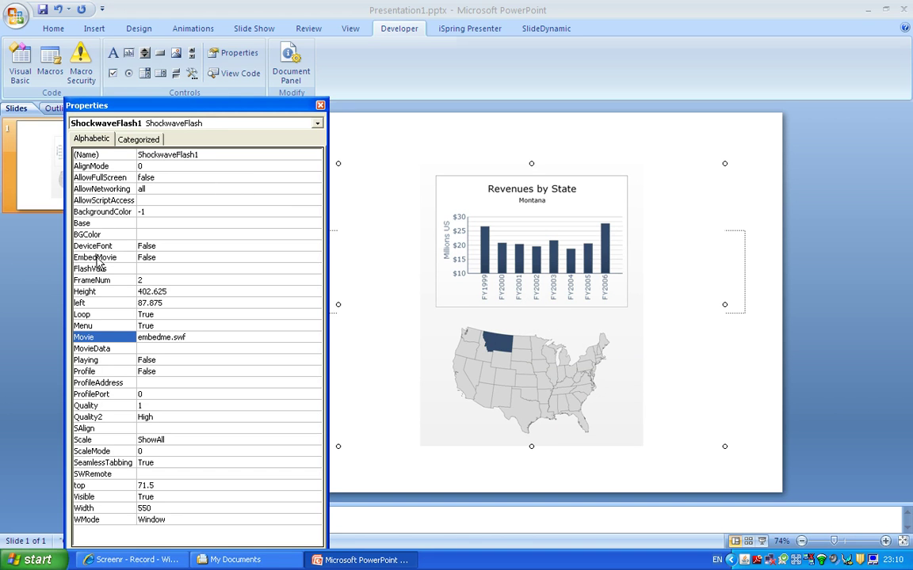
pyautogui.click(146, 256)
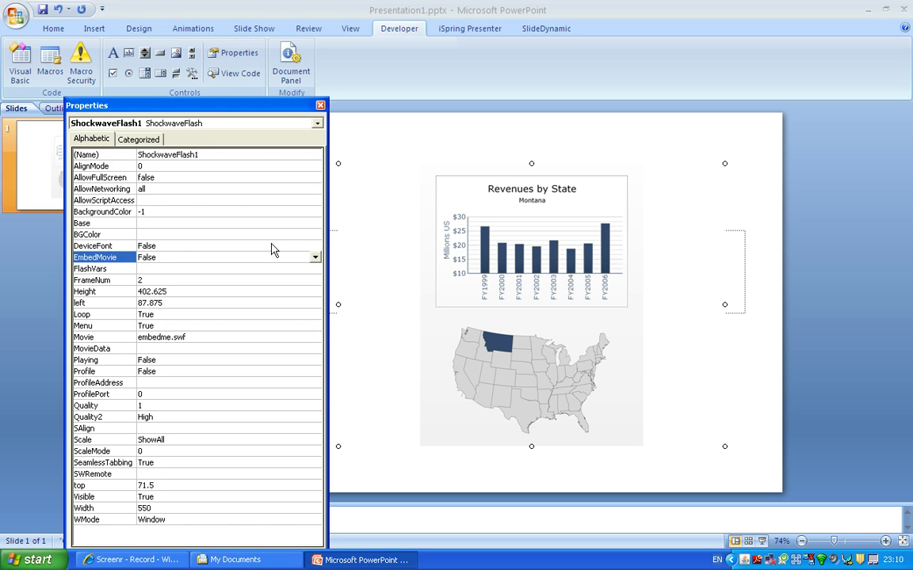
pyautogui.click(316, 258)
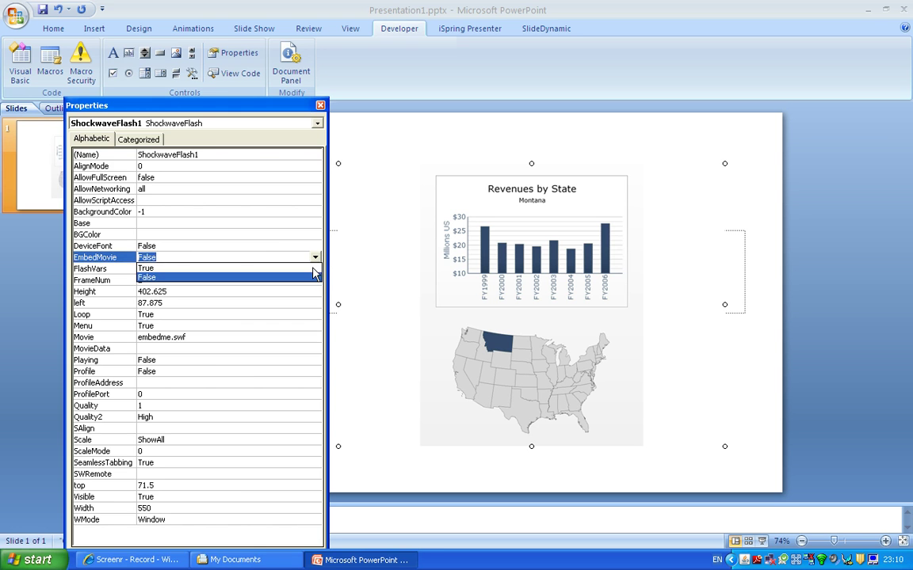
pyautogui.click(317, 268)
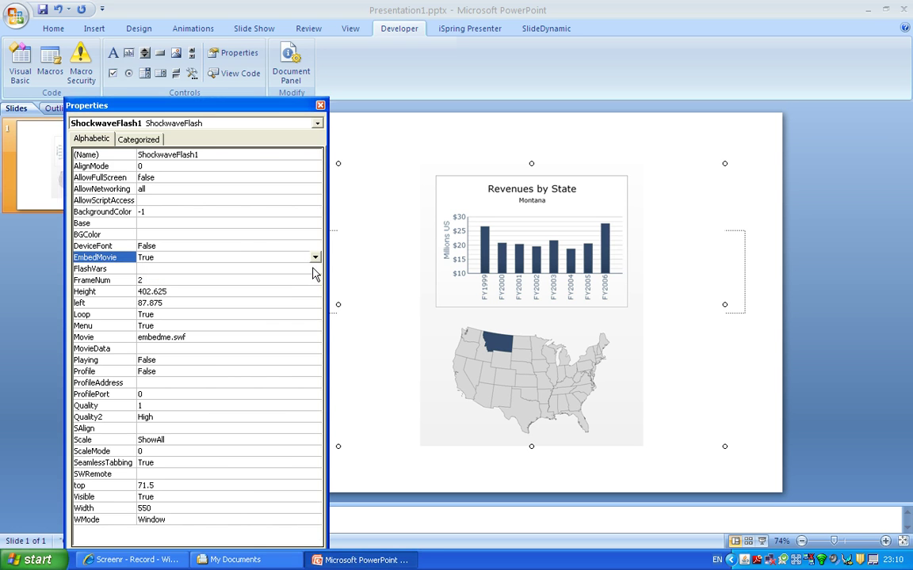
pyautogui.click(320, 105)
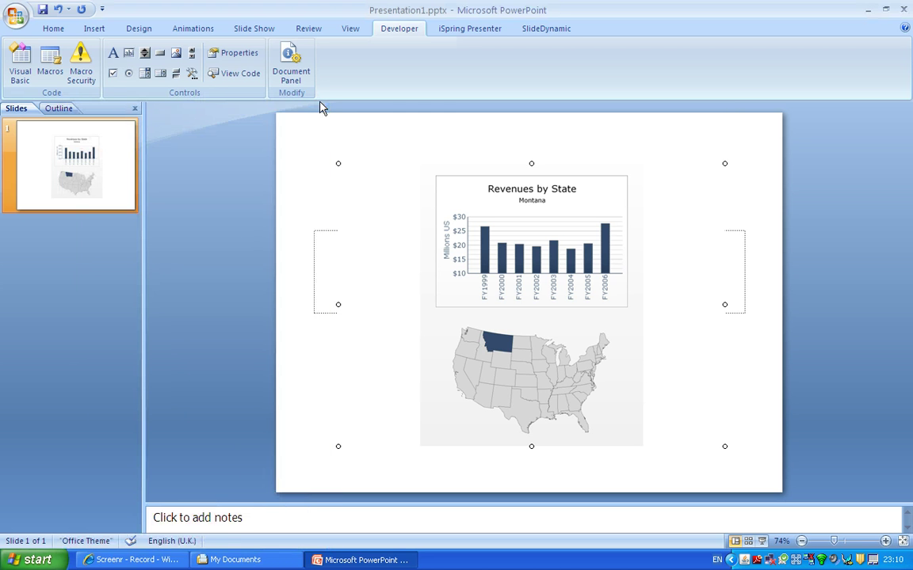
# Save as PowerPoint Macro-Enabled Presentation1.pptm, then close PowerPoint without saving again
pyautogui.click(15, 15)
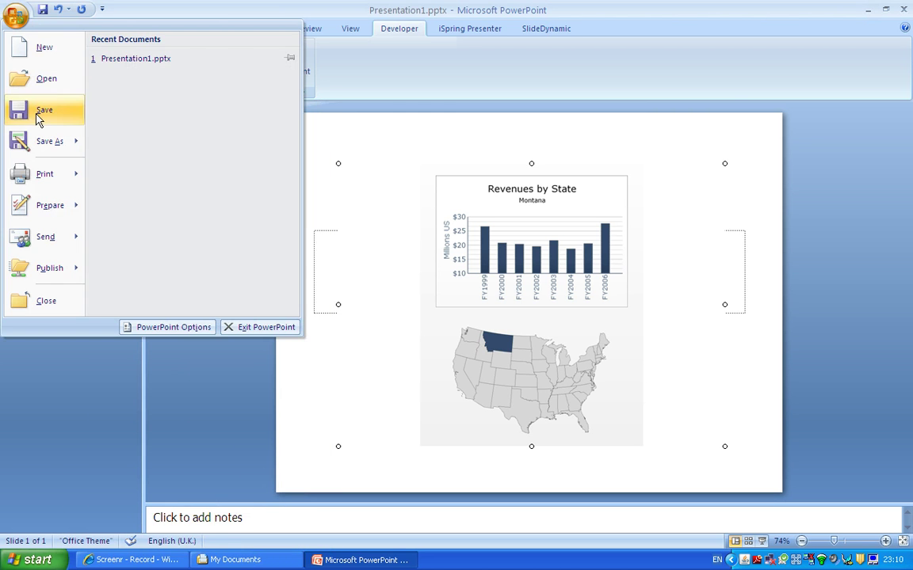
pyautogui.click(44, 141)
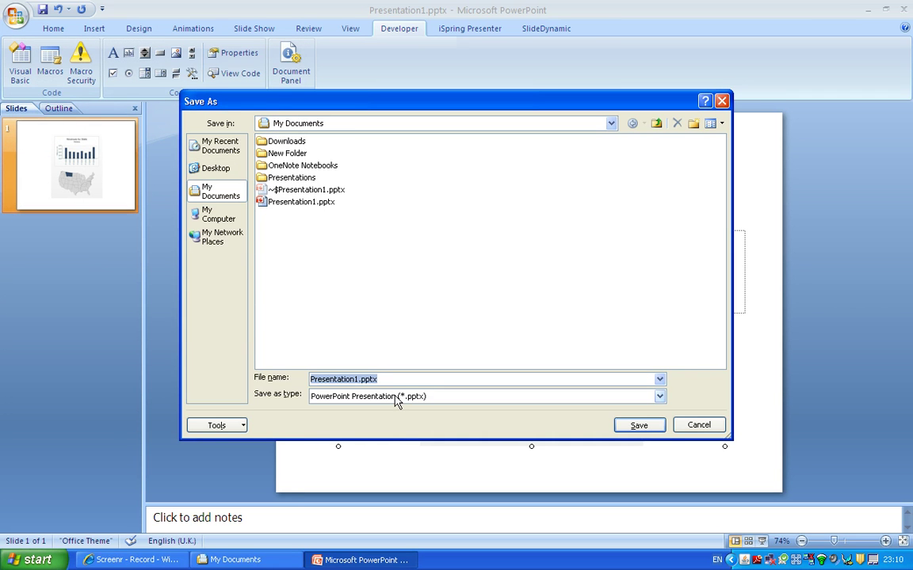
pyautogui.click(396, 398)
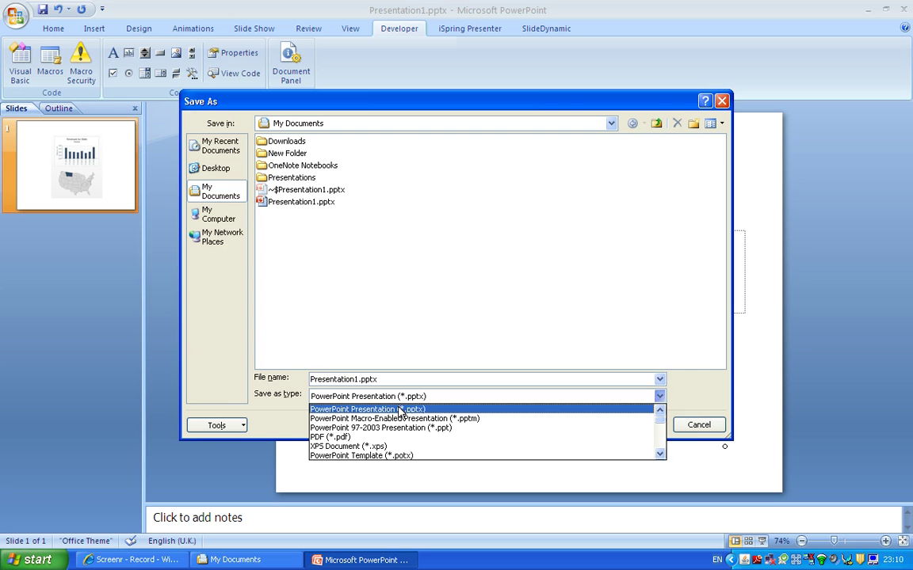
pyautogui.click(400, 418)
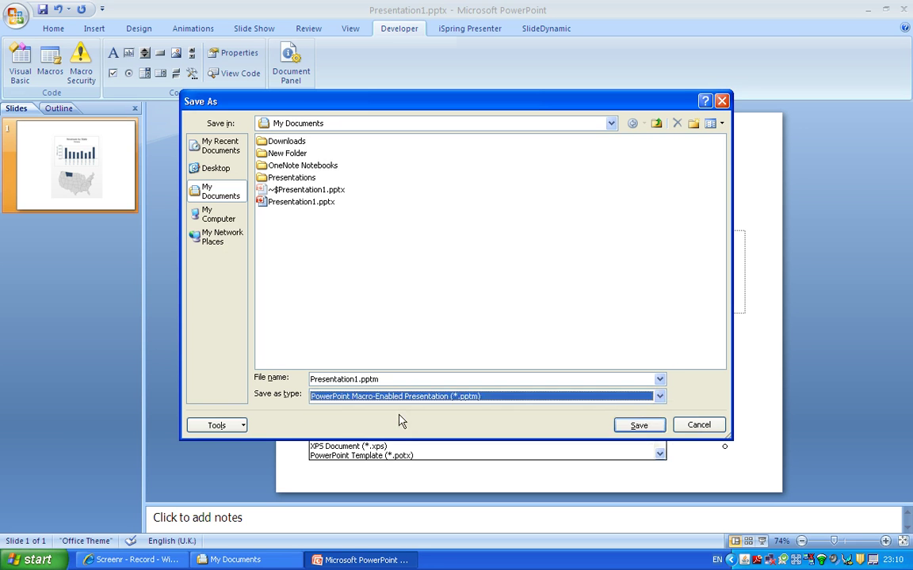
pyautogui.click(634, 431)
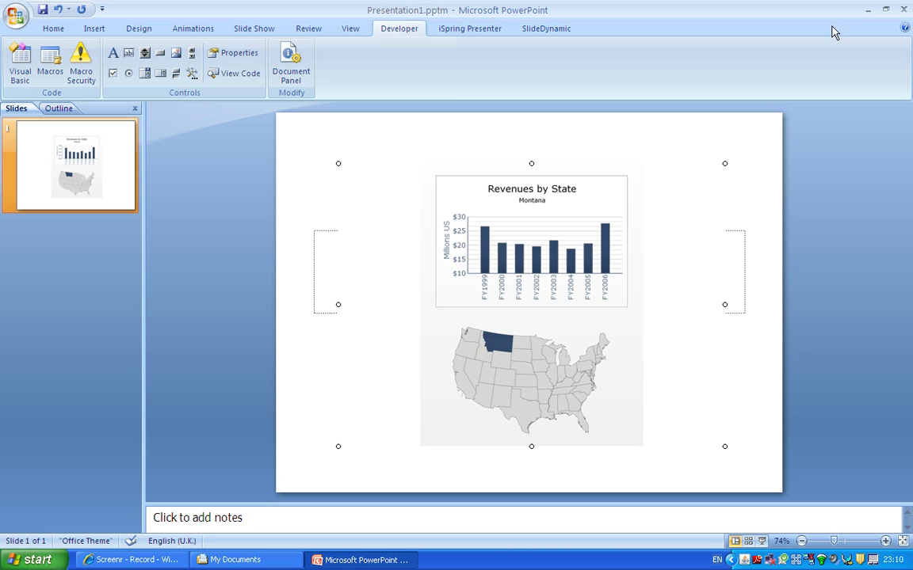
pyautogui.hotkey('alt', 'F4')
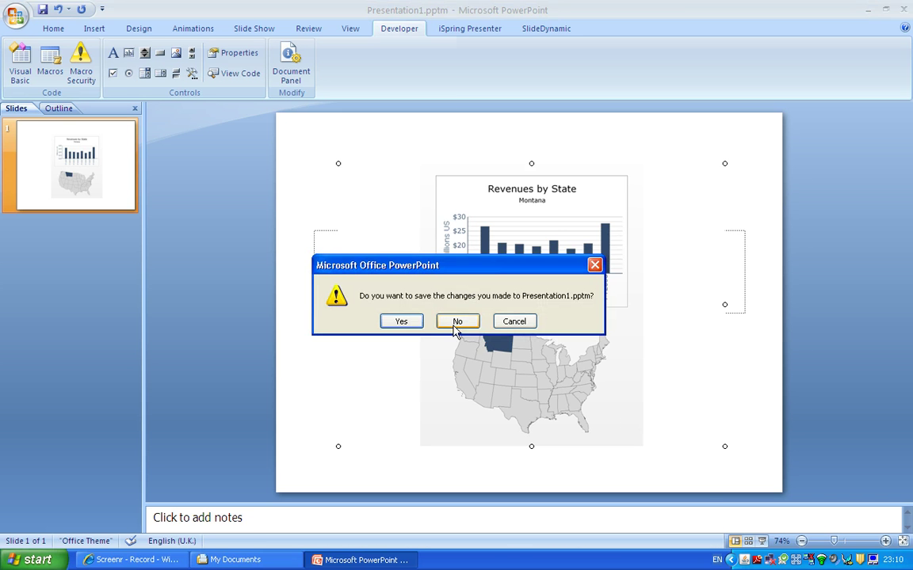
pyautogui.click(455, 325)
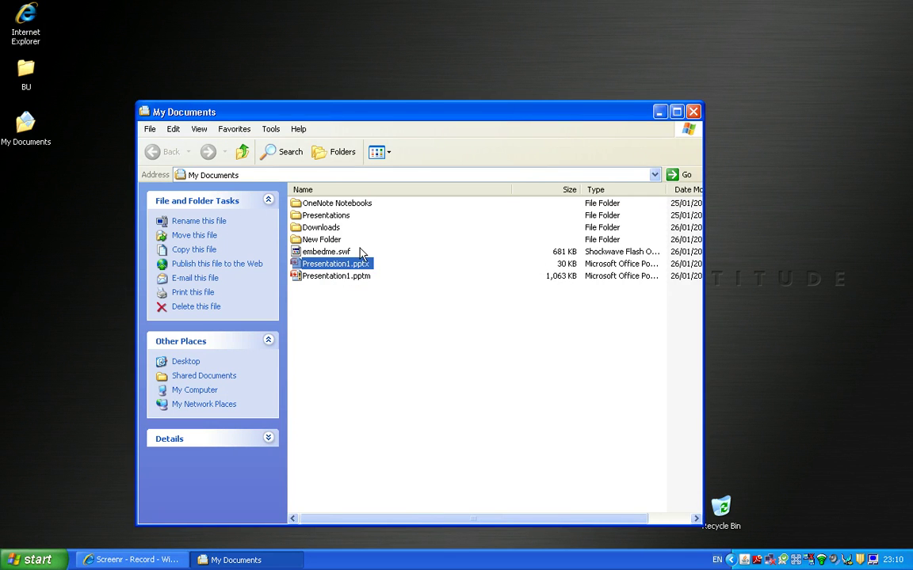
# Delete embedme.swf and Presentation1.pptx from My Documents, confirming each deletion
pyautogui.click(347, 254)
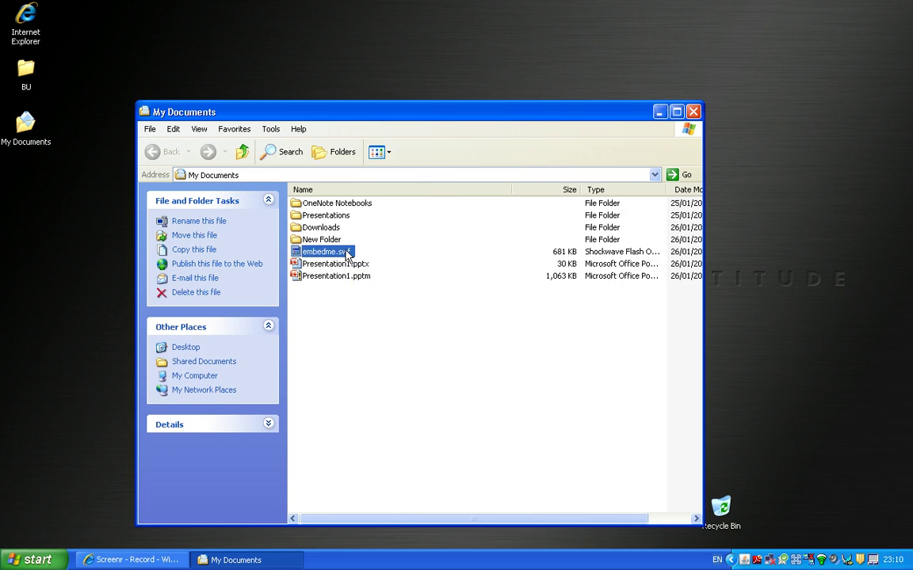
pyautogui.press('Delete')
pyautogui.click(504, 301)
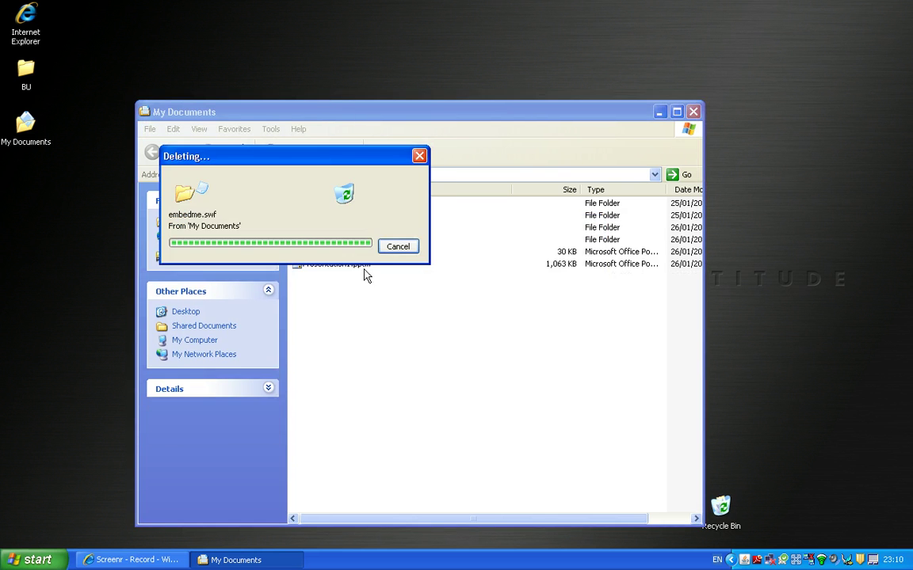
pyautogui.click(343, 253)
pyautogui.press('Delete')
pyautogui.press('Return')
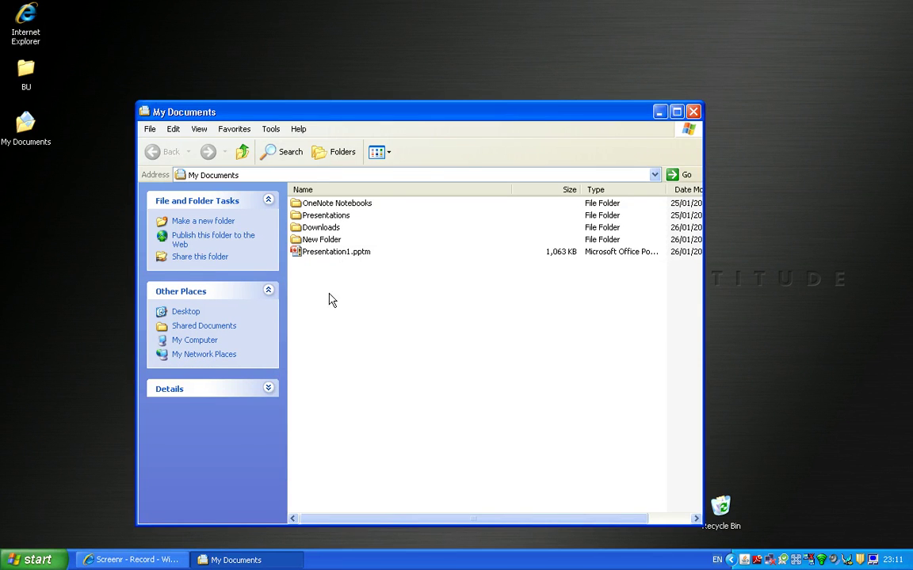
# Open Presentation1.pptm from My Documents in PowerPoint
pyautogui.doubleClick(314, 255)
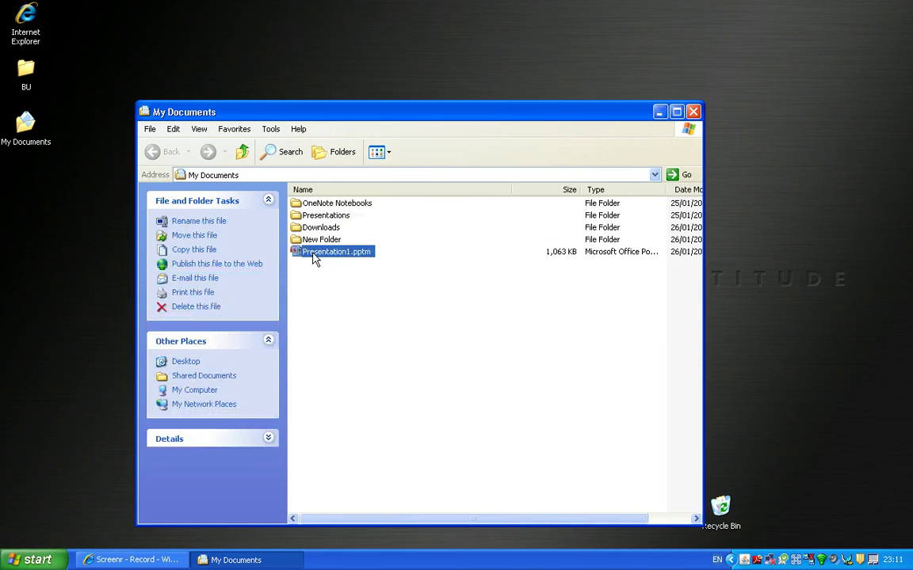